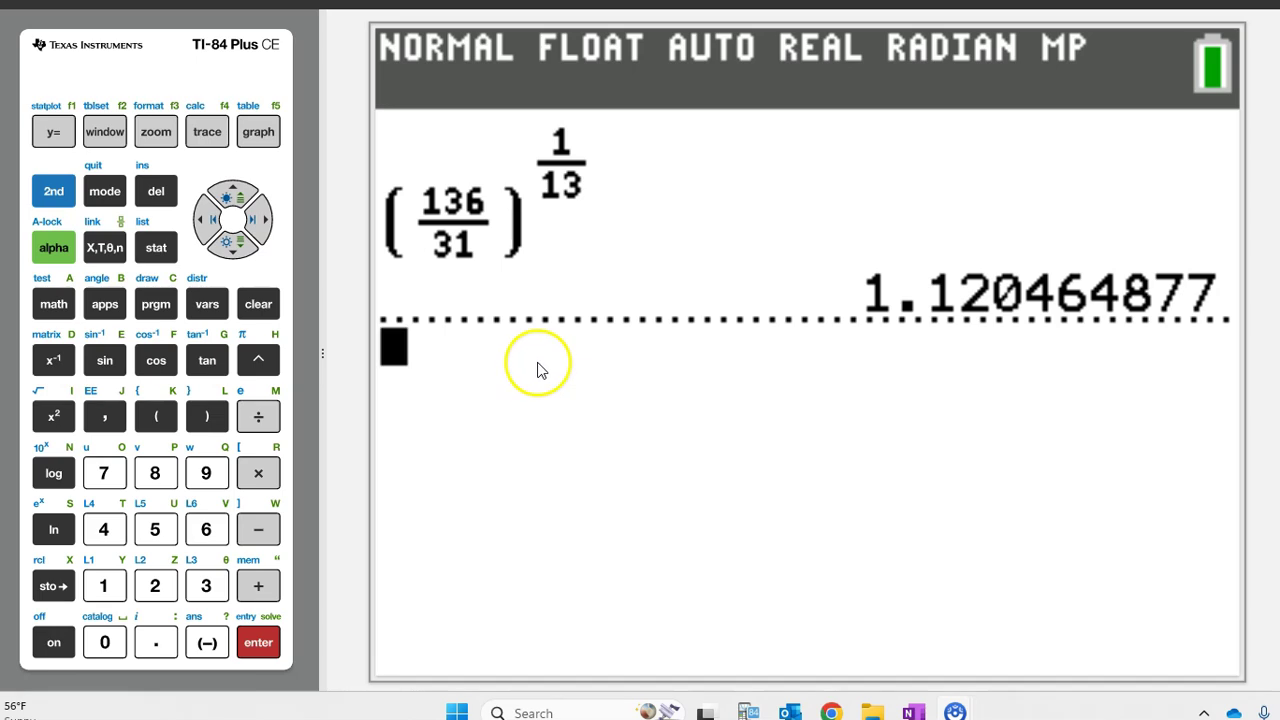
Store the answer 1.120464877 in variable B, then return to the worksheet.
left_click(50, 585)
left_click(68, 258)
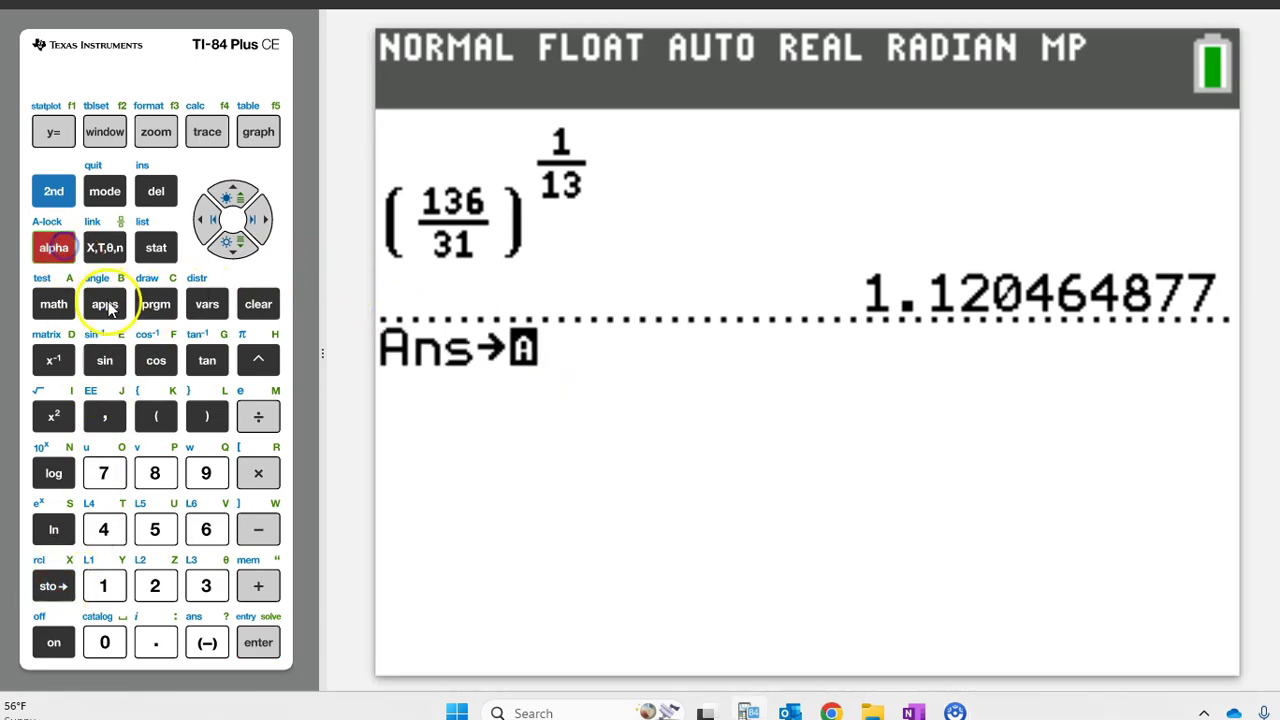
left_click(105, 304)
left_click(258, 643)
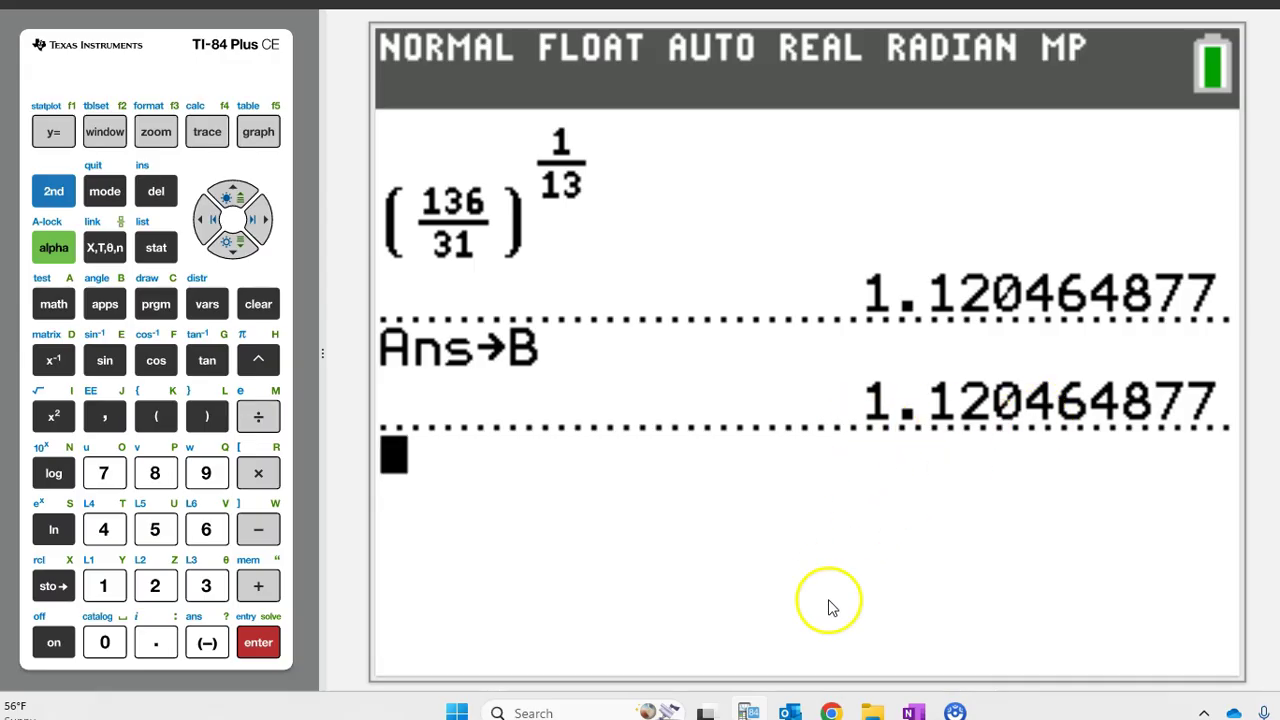
key("alt+Tab")
key("alt+Tab")
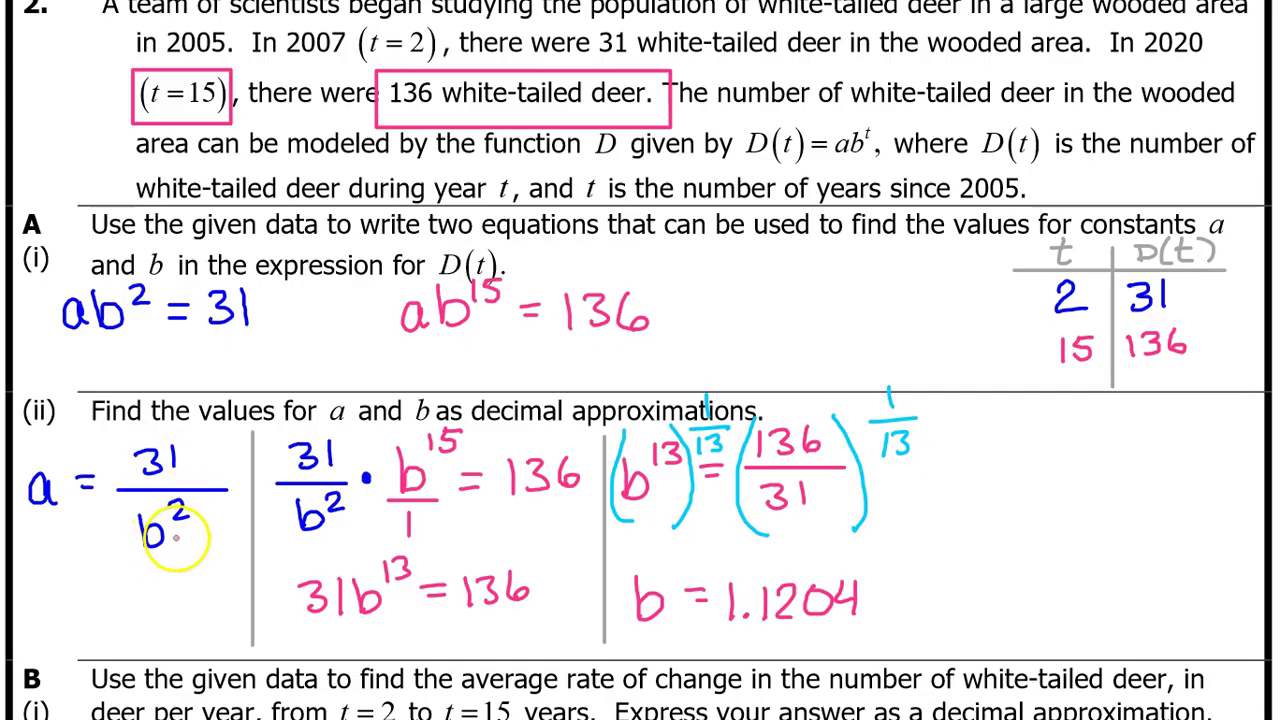
Enter the fraction 31/B² on the calculator and evaluate it to get a = 24.69250778.
key("alt+Tab")
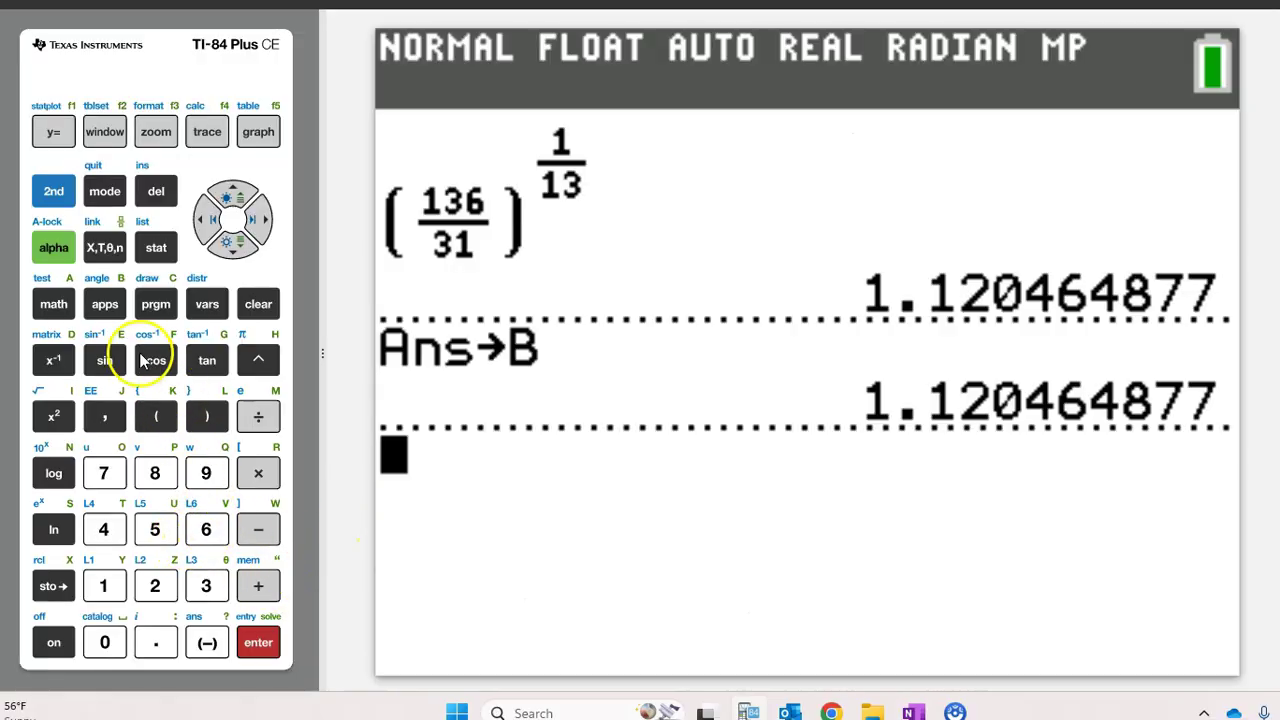
left_click(54, 248)
left_click(258, 415)
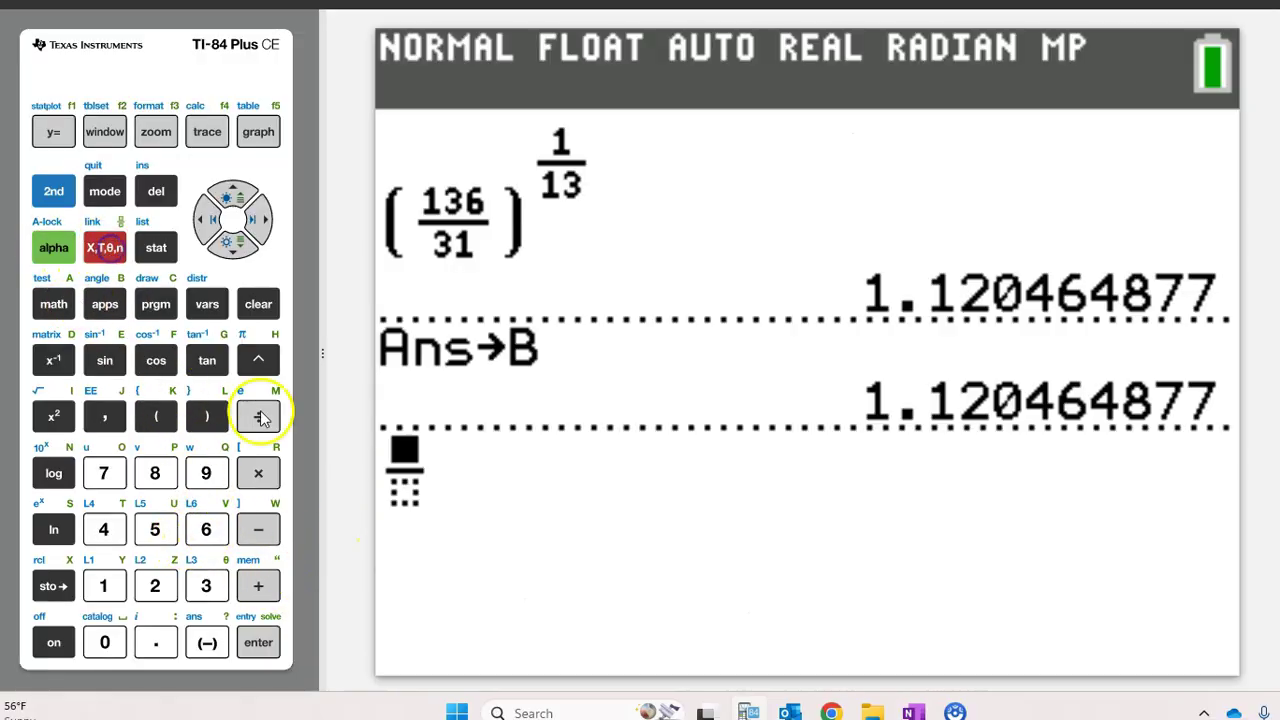
left_click(207, 587)
left_click(112, 586)
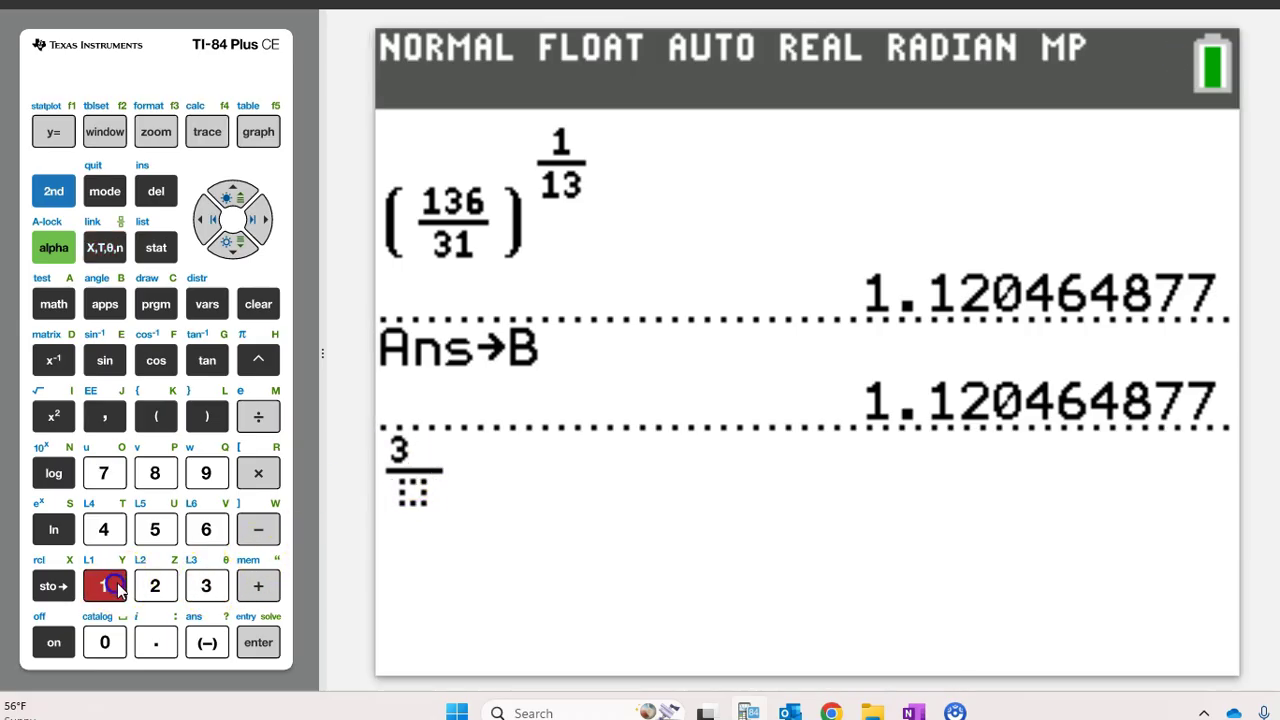
left_click(231, 242)
left_click(62, 250)
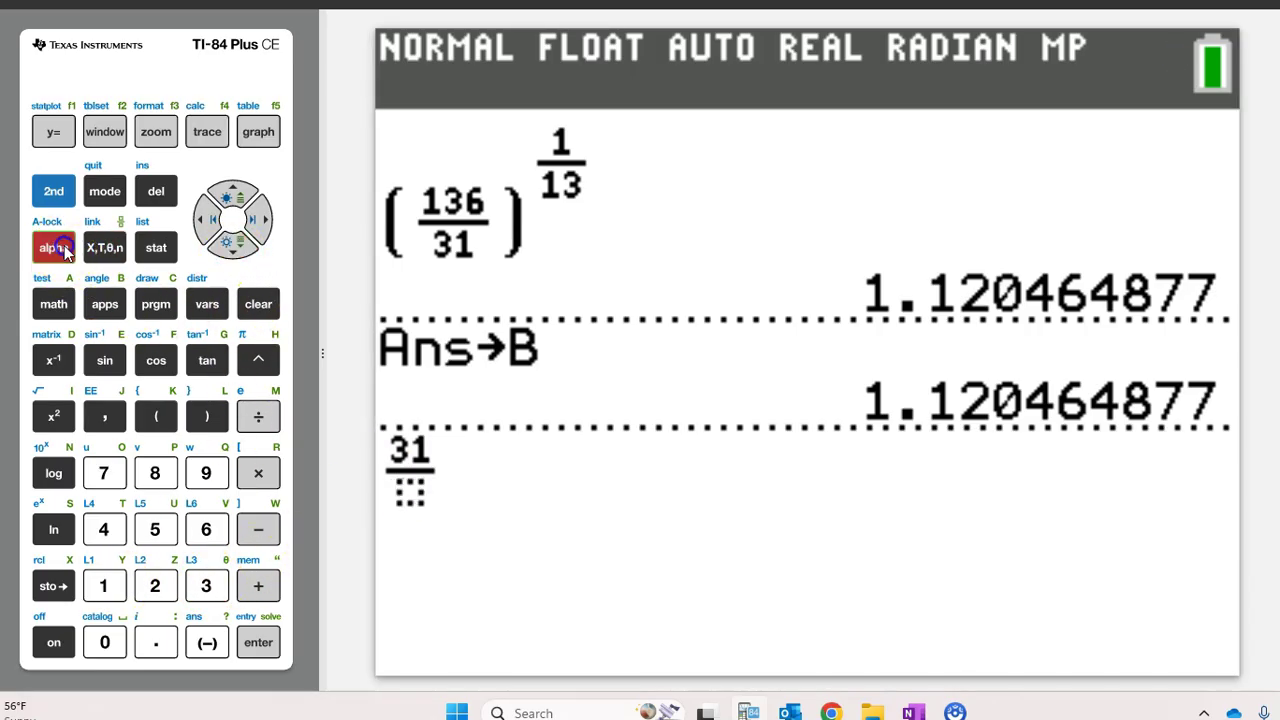
left_click(104, 304)
left_click(68, 424)
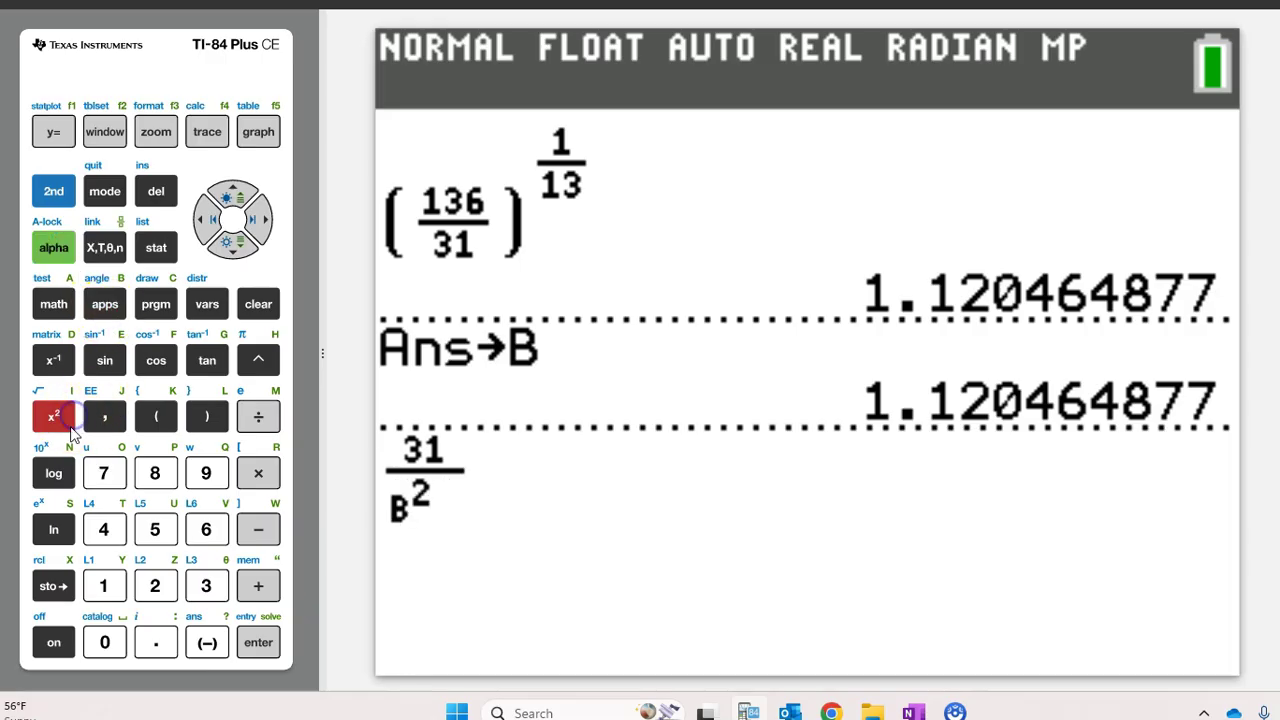
left_click(258, 640)
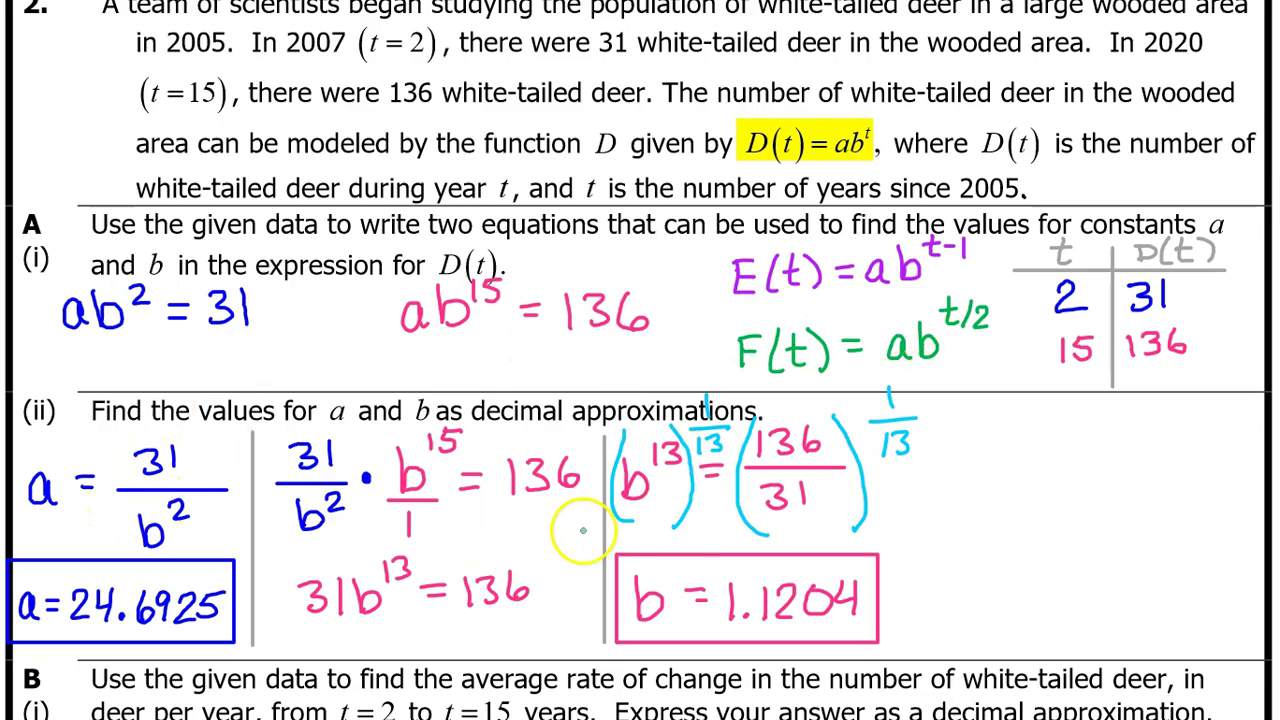
Switch from the worksheet back to the calculator.
key("alt+Tab")
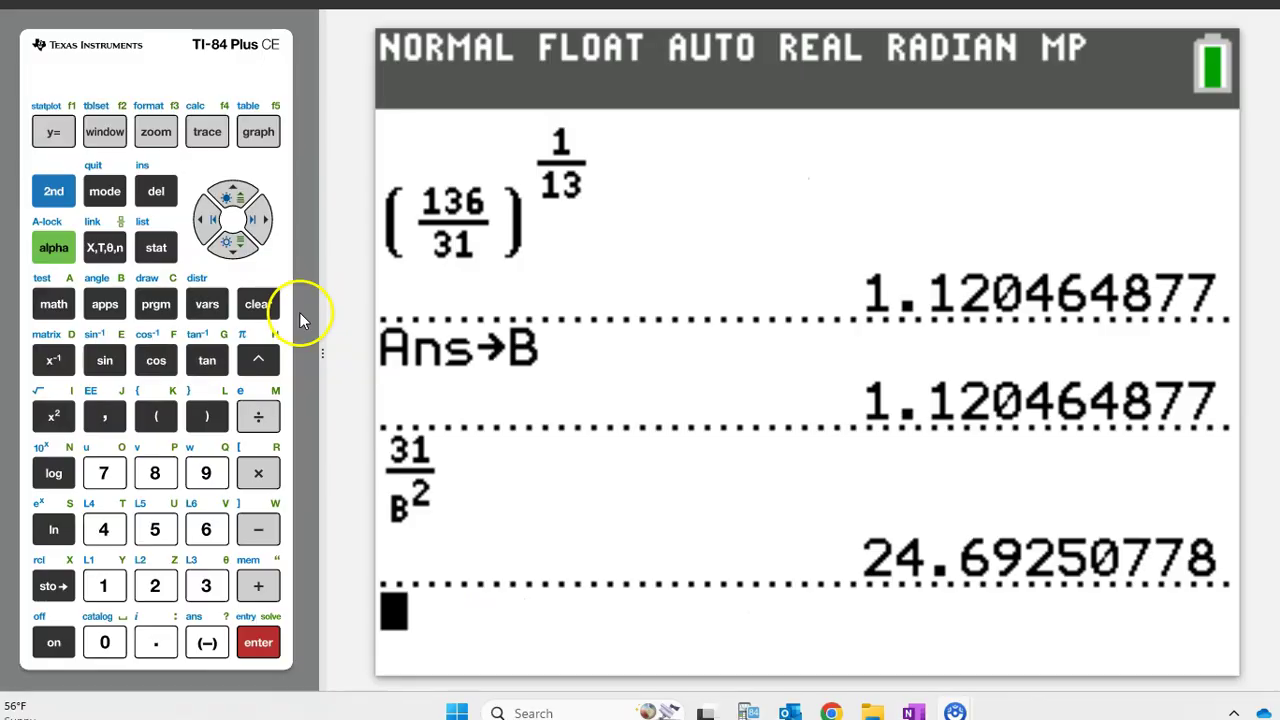
Check the L1 and L2 data in the statistics list editor.
left_click(157, 250)
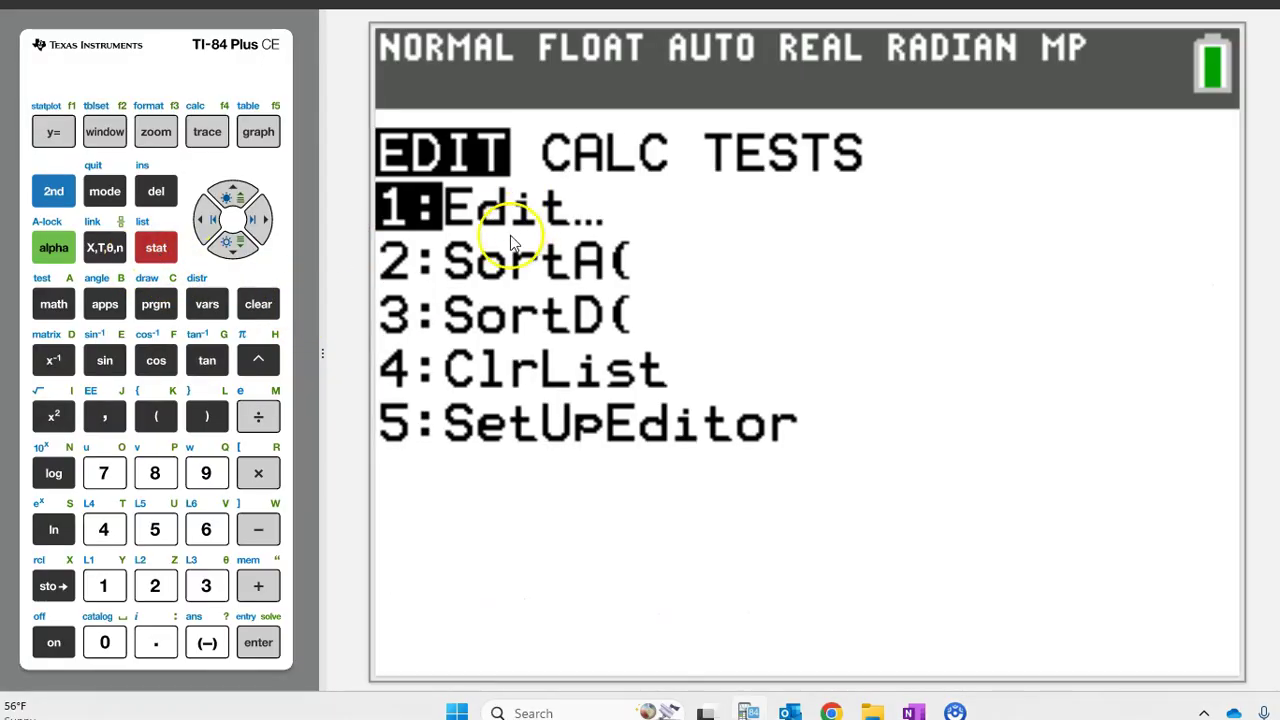
left_click(258, 645)
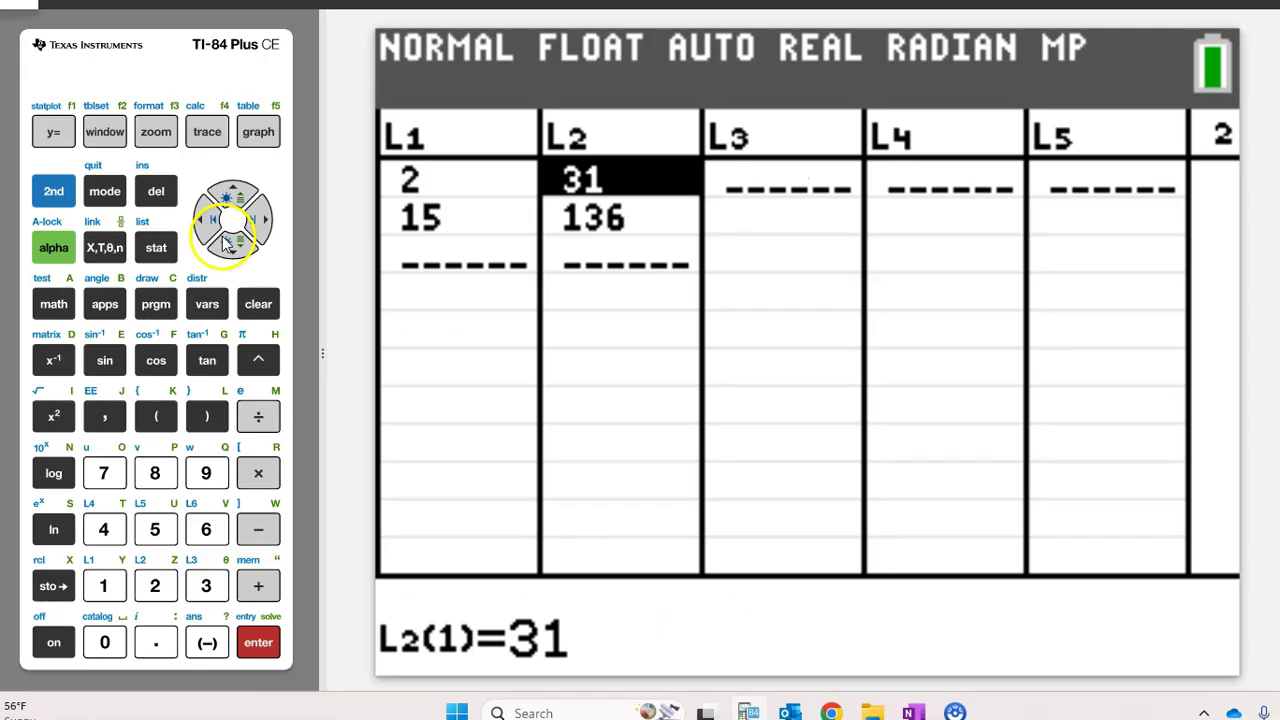
left_click(155, 247)
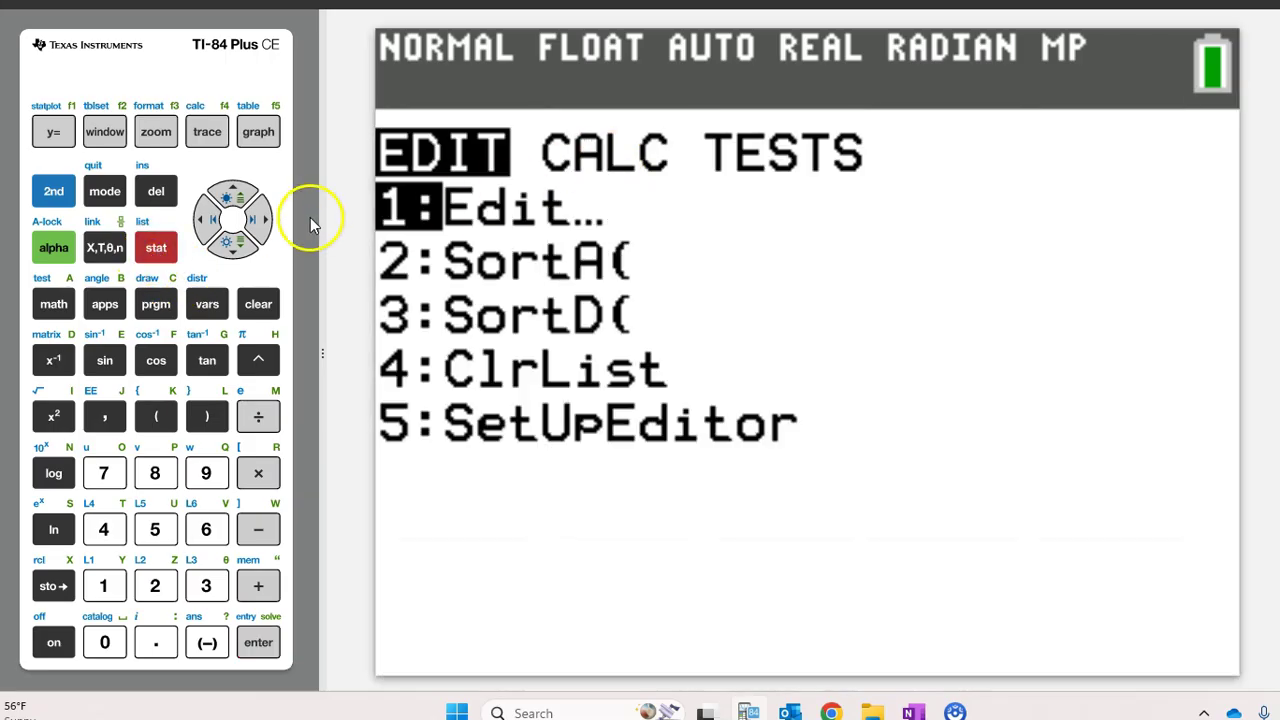
Choose ExpReg from the STAT CALC regression list.
left_click(262, 220)
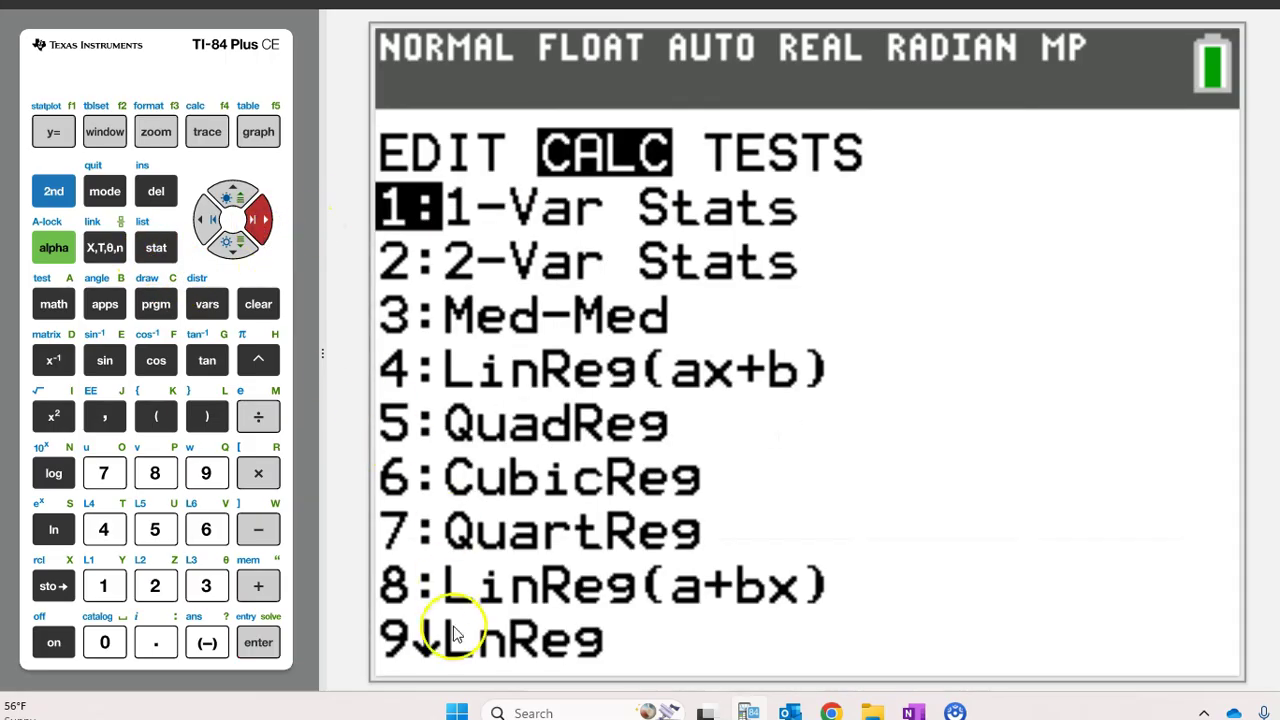
left_click(232, 245)
left_click(232, 245)
left_click(232, 245)
left_click(232, 245)
left_click(232, 248)
left_click(232, 248)
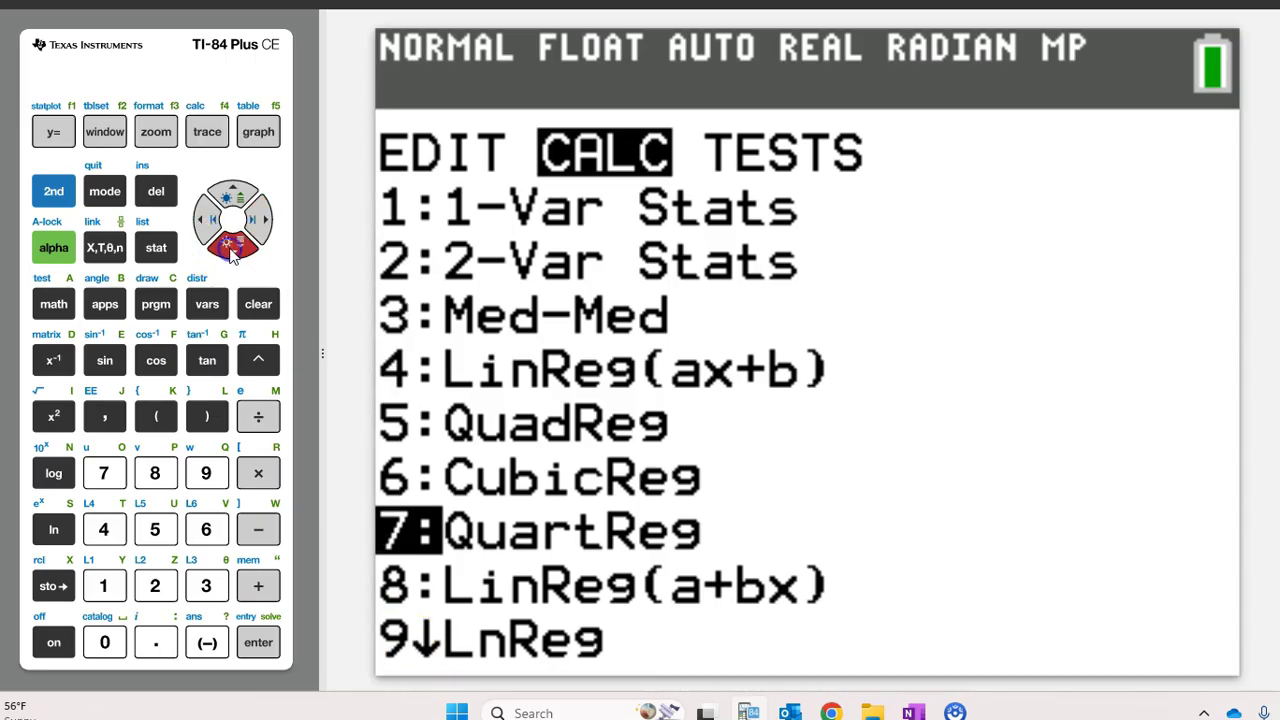
left_click(232, 248)
left_click(232, 248)
left_click(232, 248)
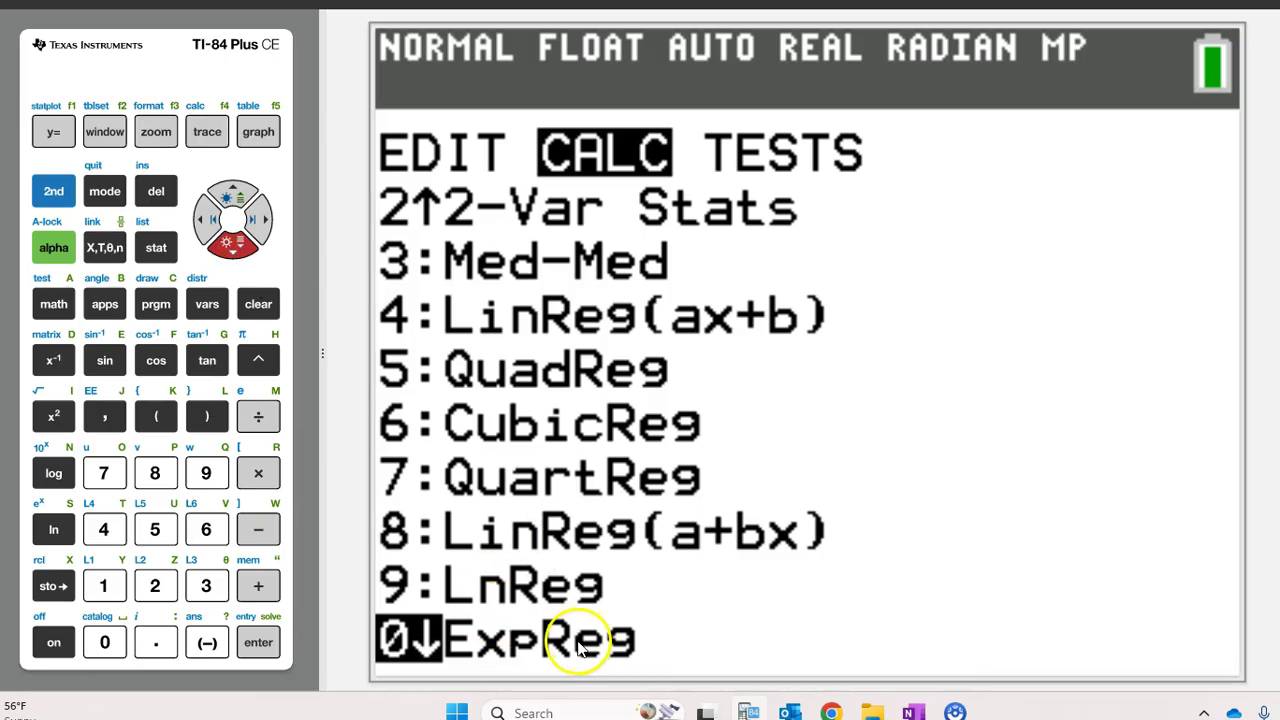
left_click(105, 643)
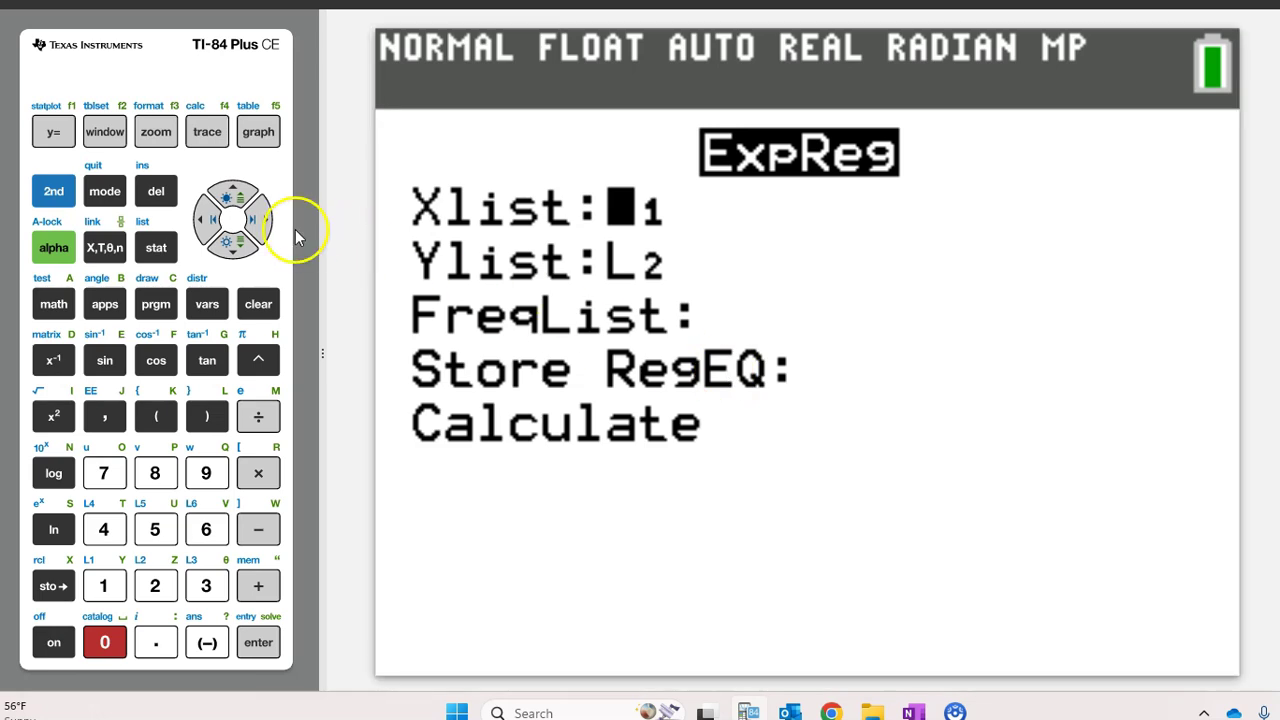
Set the ExpReg Store RegEQ option to Y1 and move to Calculate.
left_click(238, 248)
left_click(238, 248)
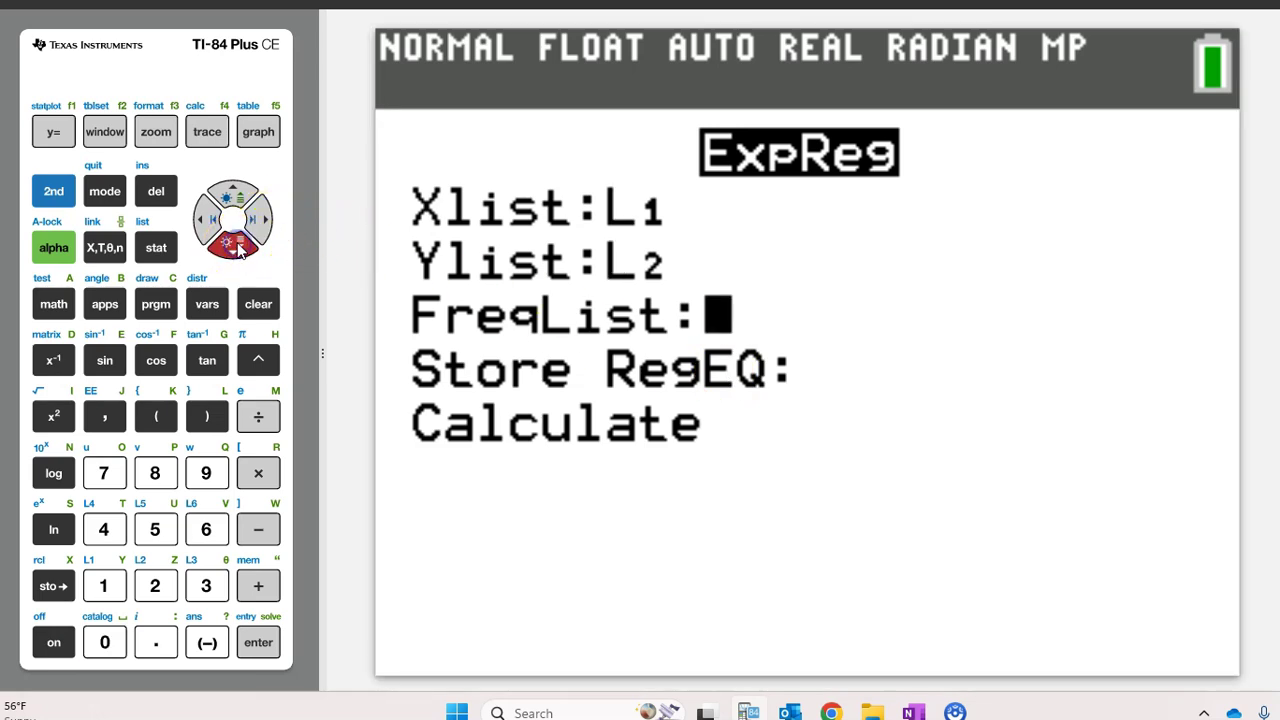
left_click(238, 248)
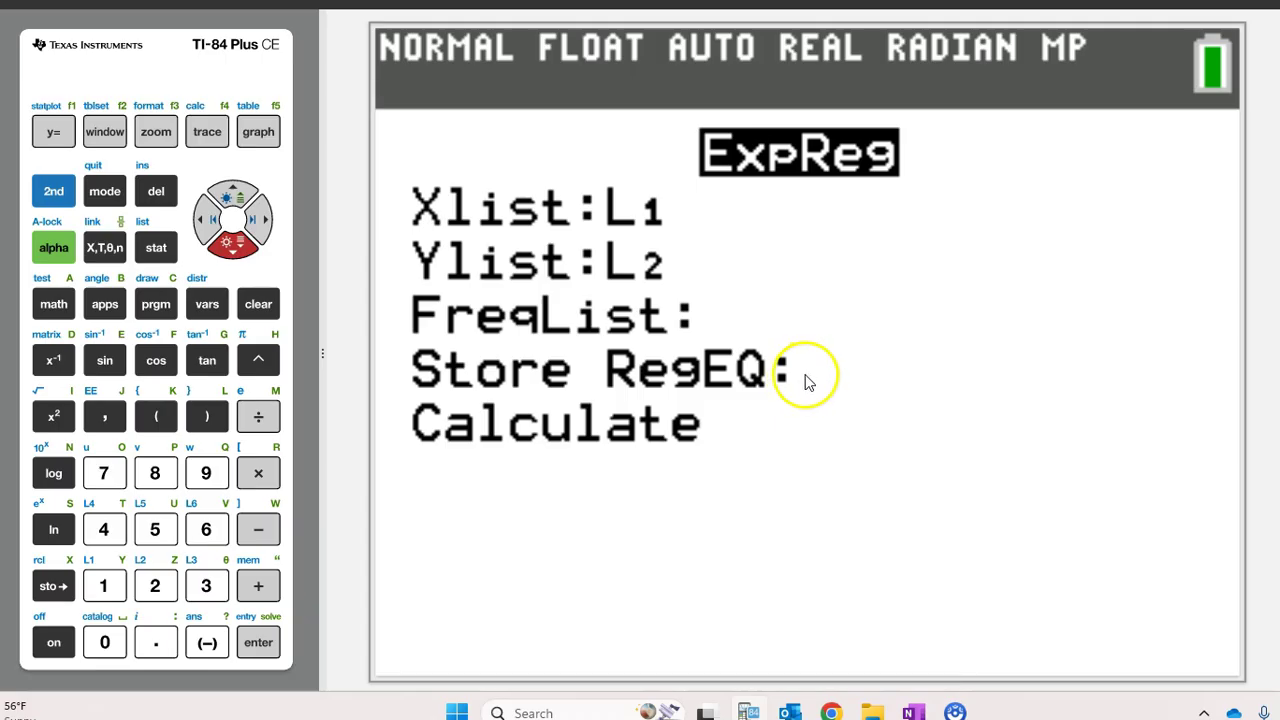
left_click(48, 250)
left_click(207, 131)
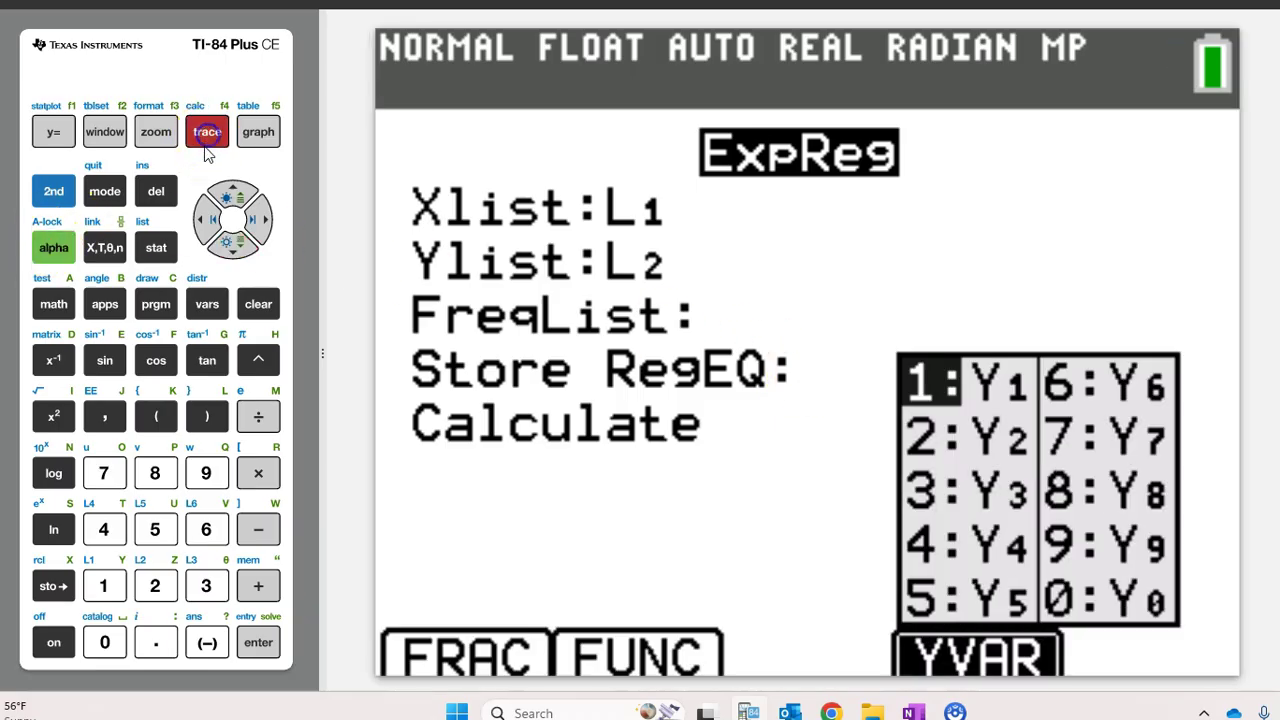
left_click(260, 643)
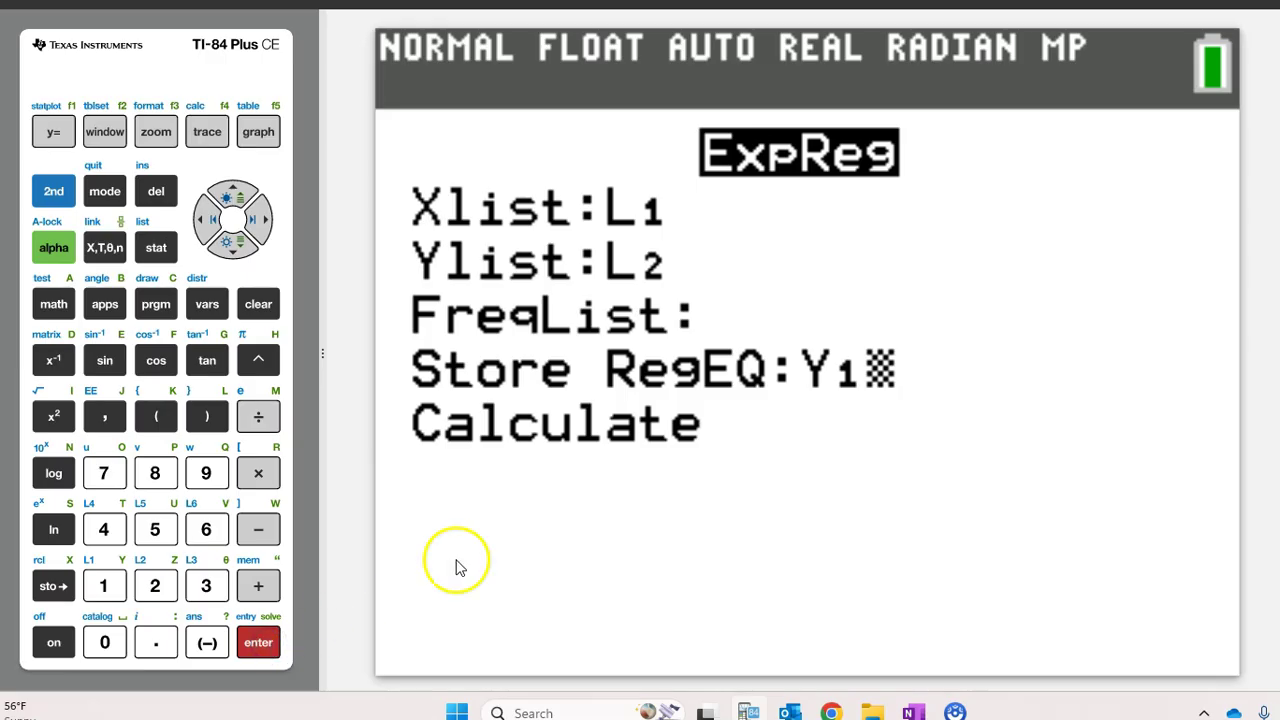
left_click(262, 643)
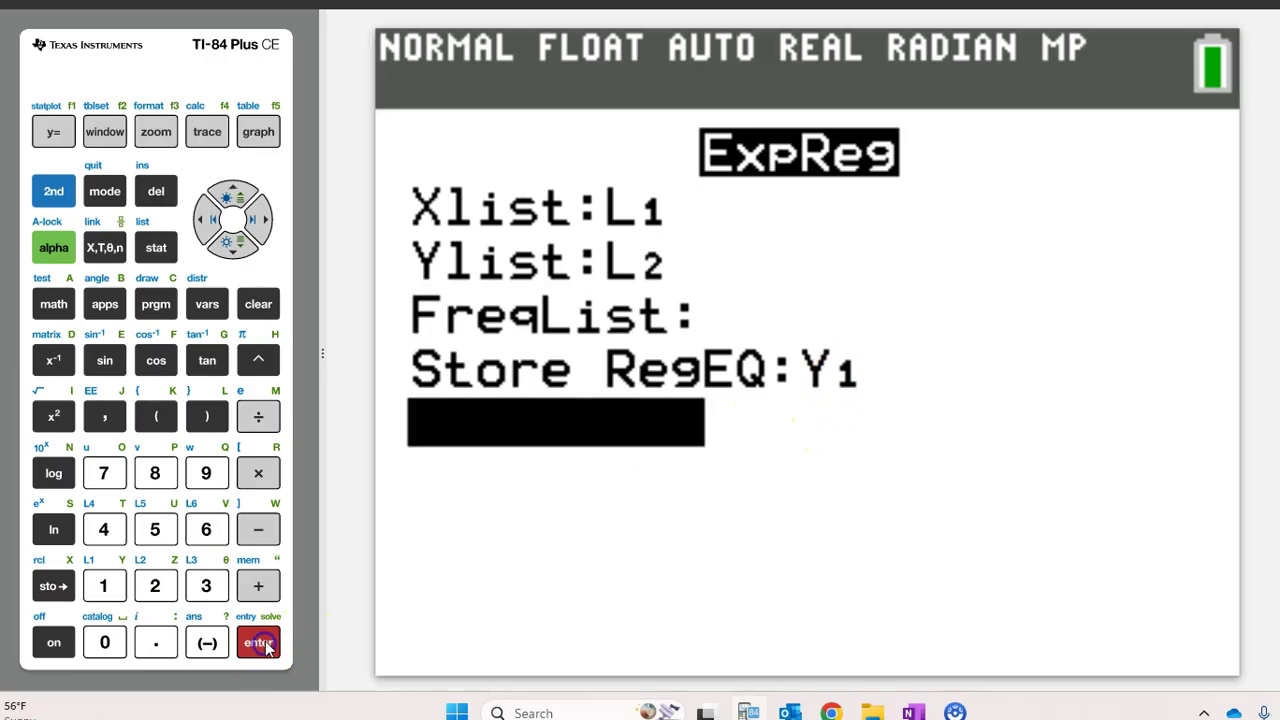
Run ExpReg, check the Y1 equation, and paste 24.69250778 onto the home screen.
left_click(262, 645)
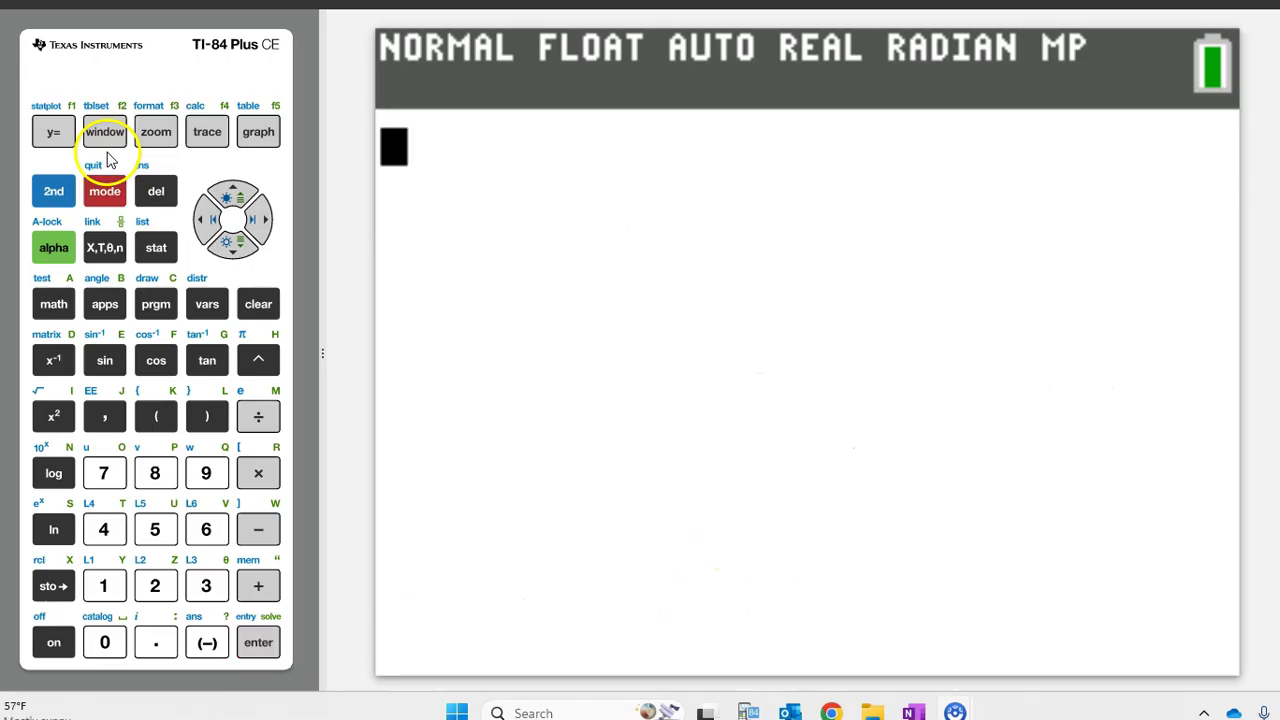
left_click(54, 138)
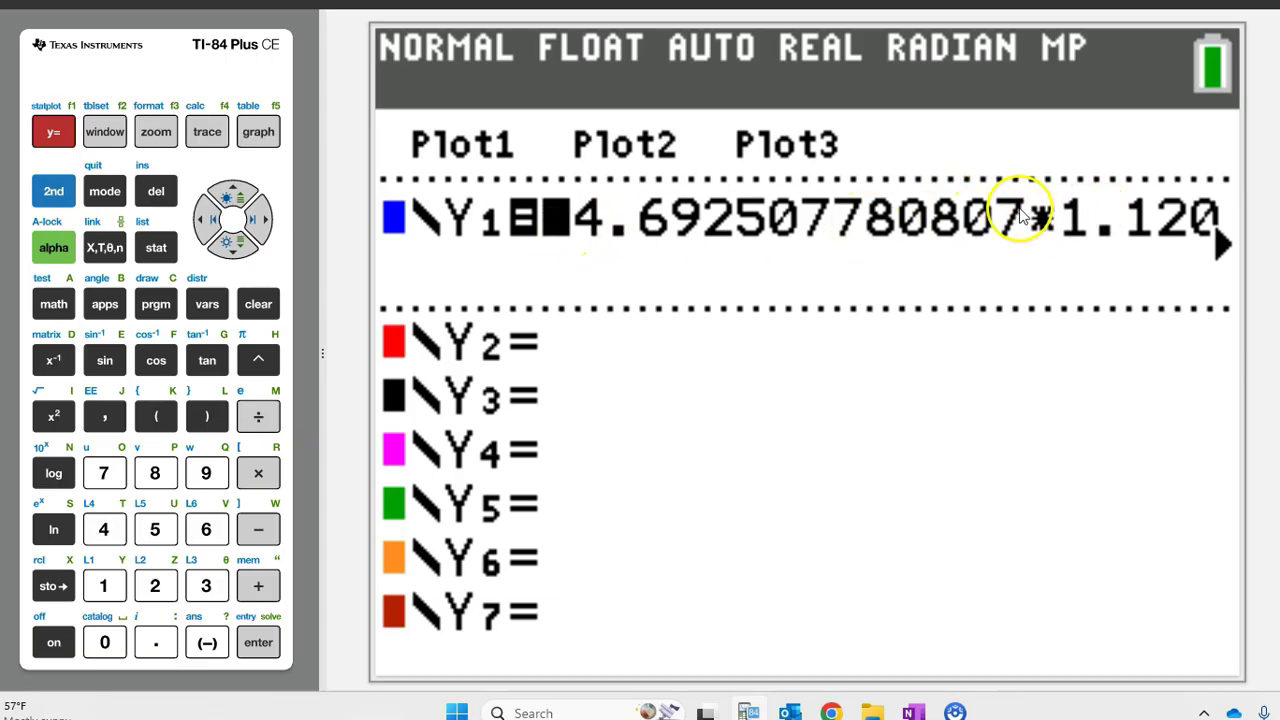
type("24.69250778")
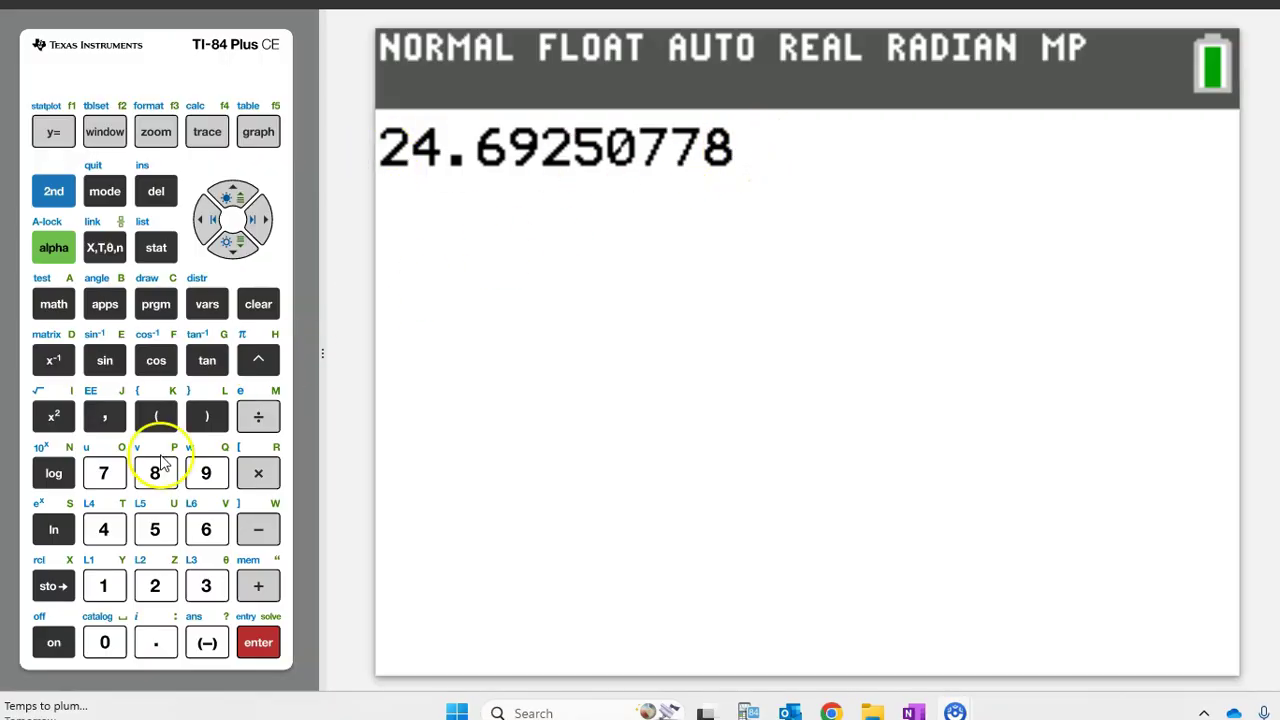
Store 24.69250778 in variable A and view Y1 in the function editor.
left_click(56, 588)
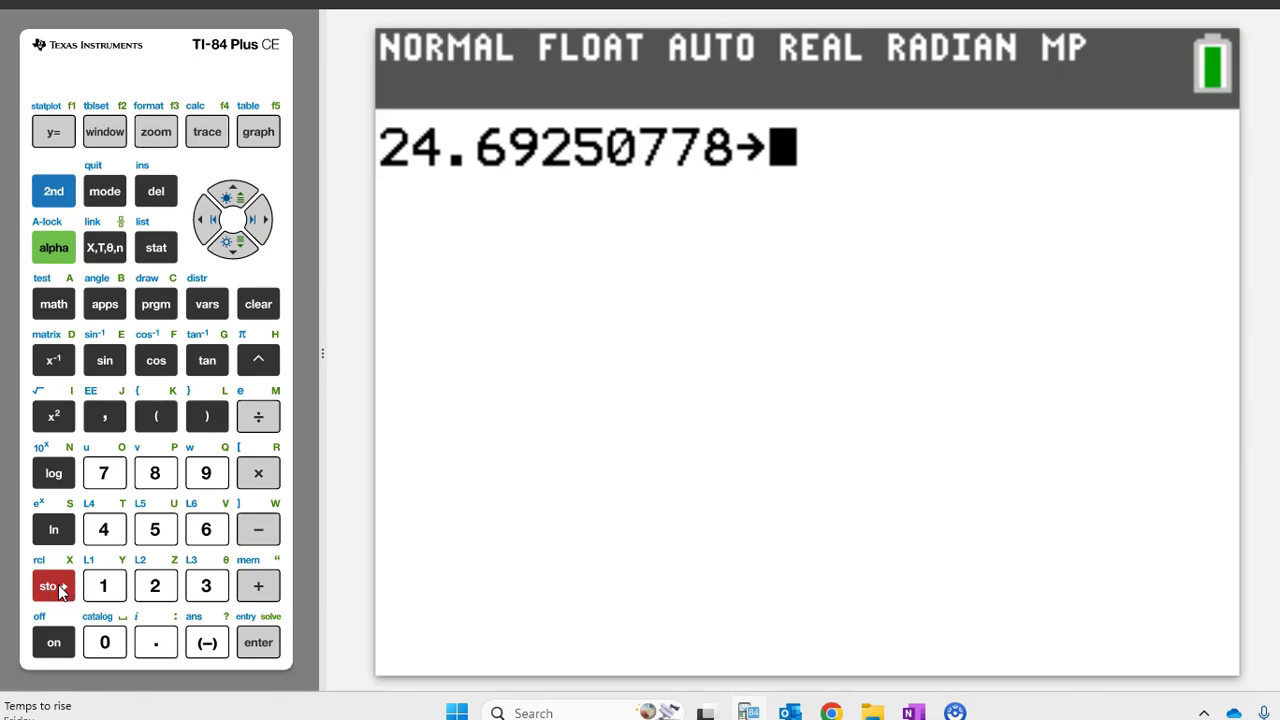
left_click(53, 247)
left_click(55, 305)
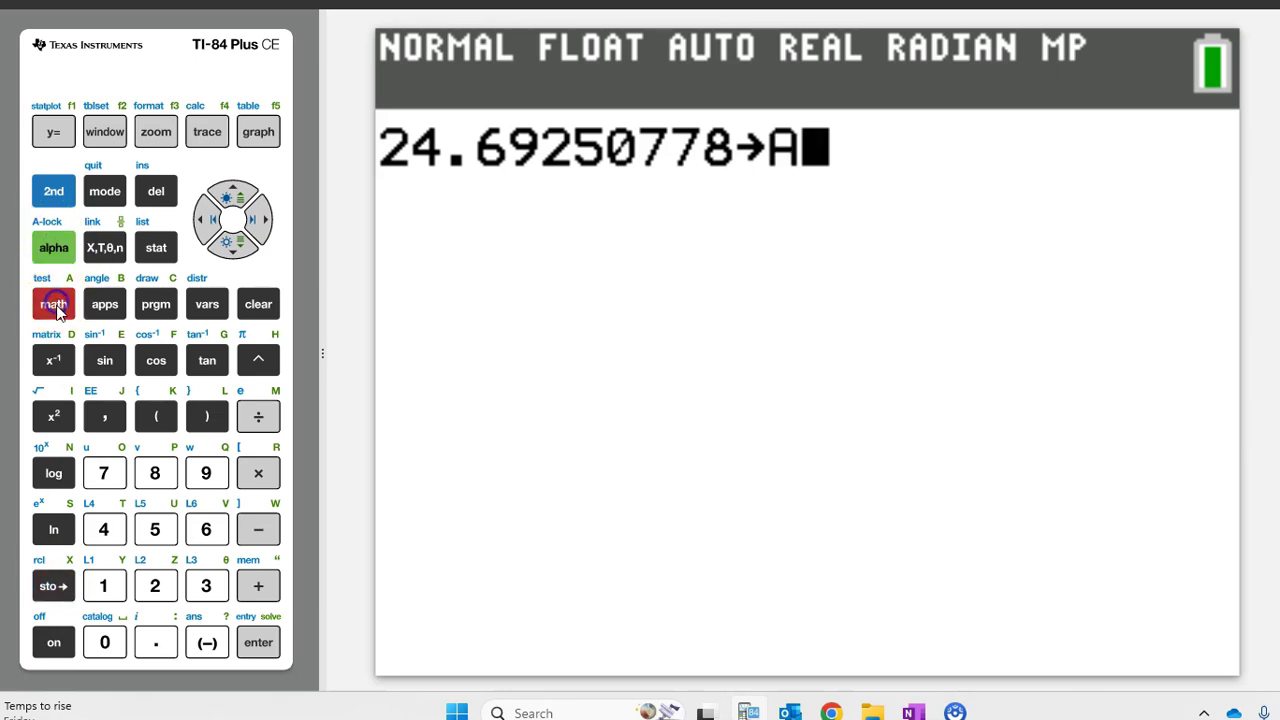
left_click(258, 642)
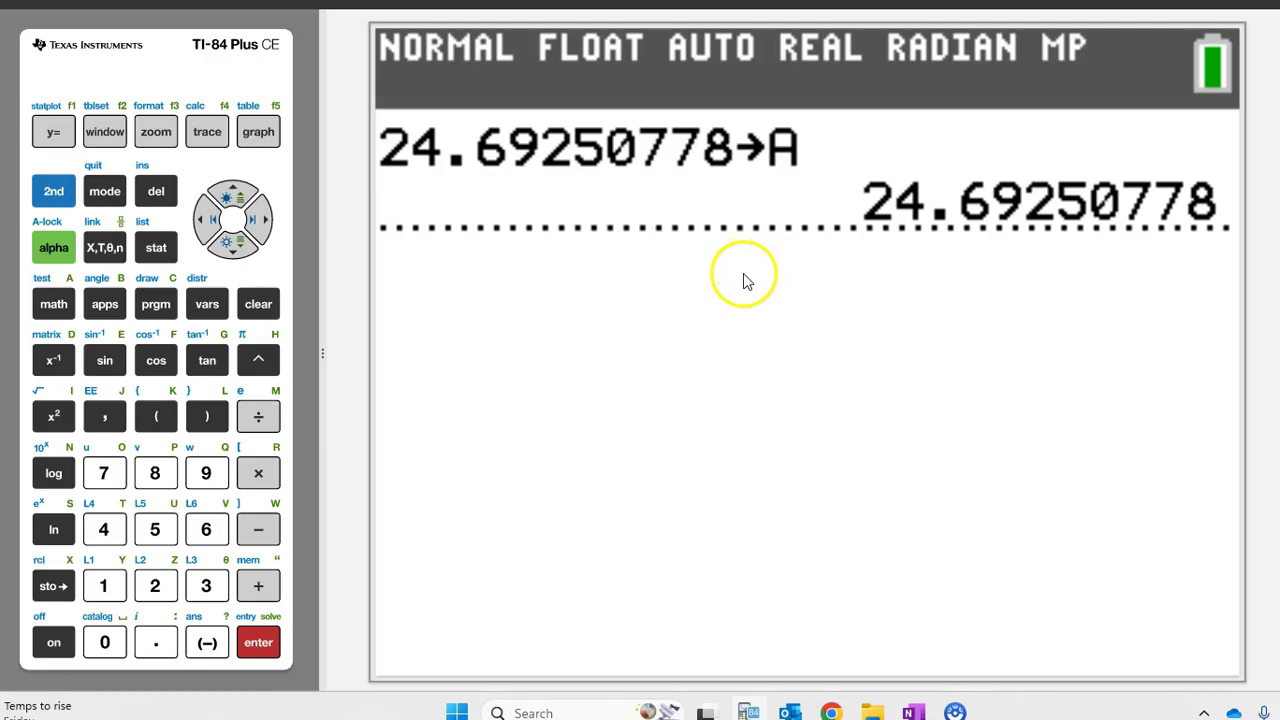
left_click(55, 135)
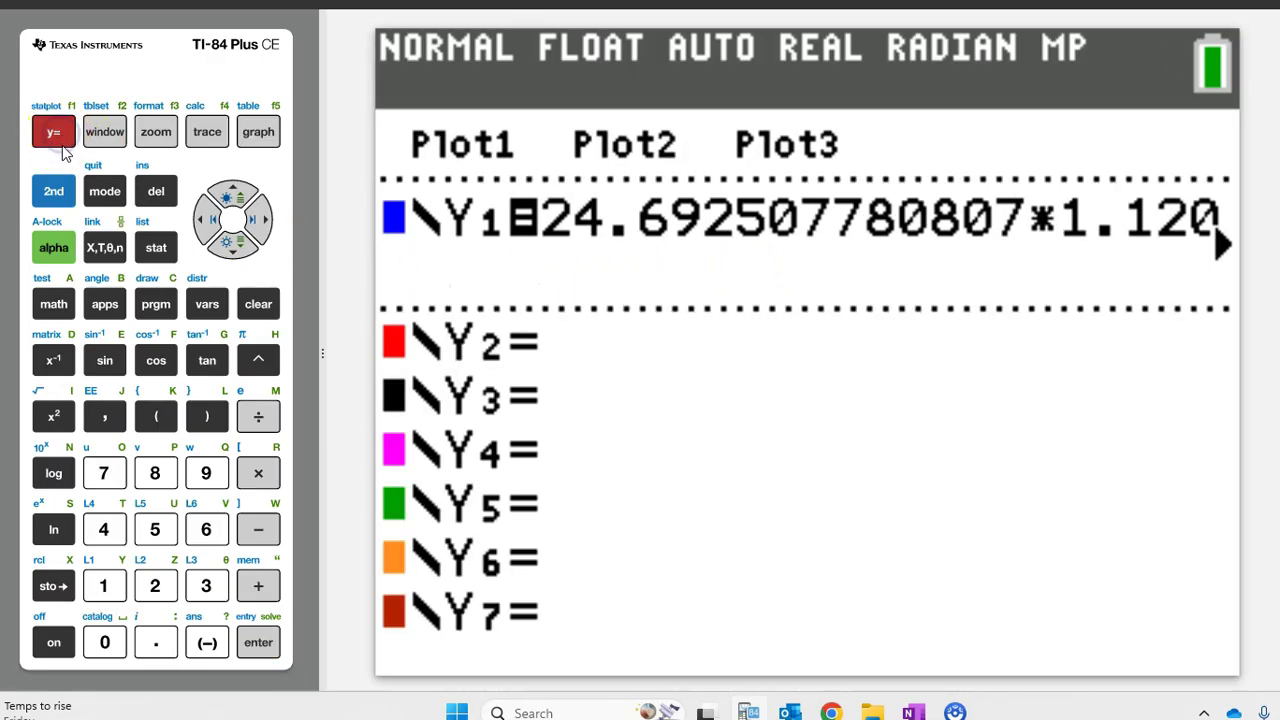
Clear Y1's long regression expression and enter A*B^X instead.
left_click(268, 310)
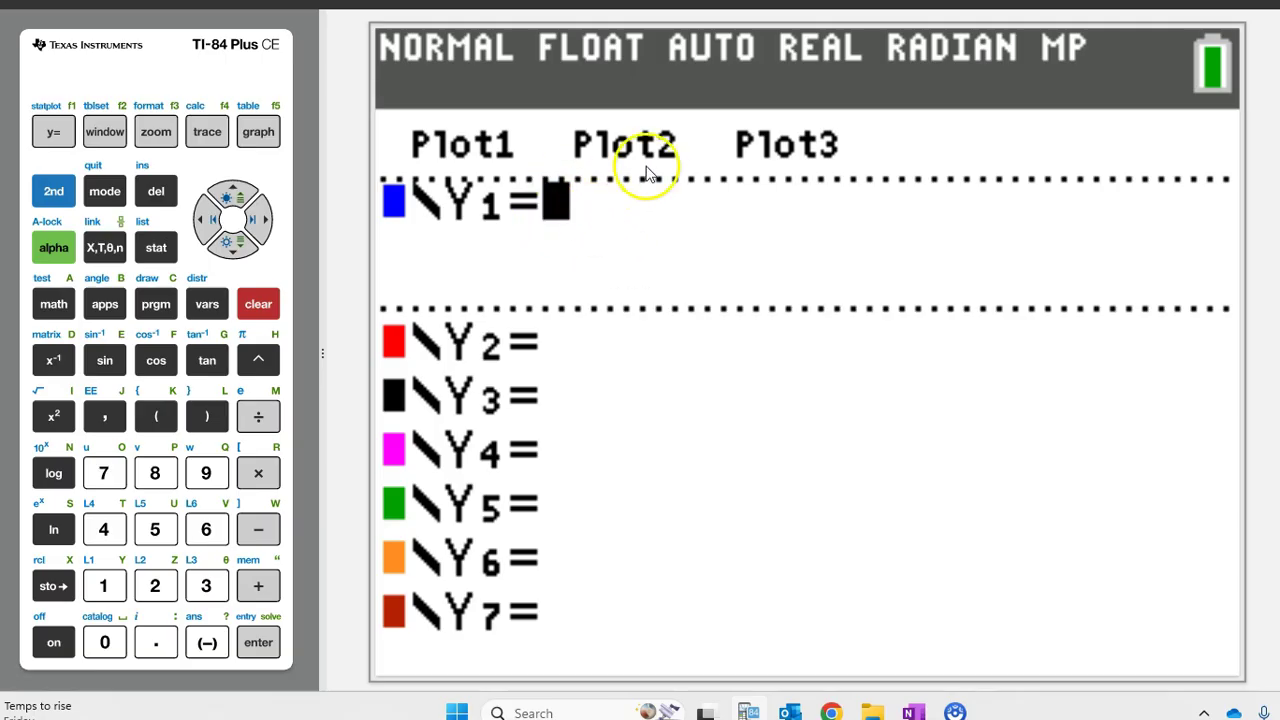
left_click(53, 247)
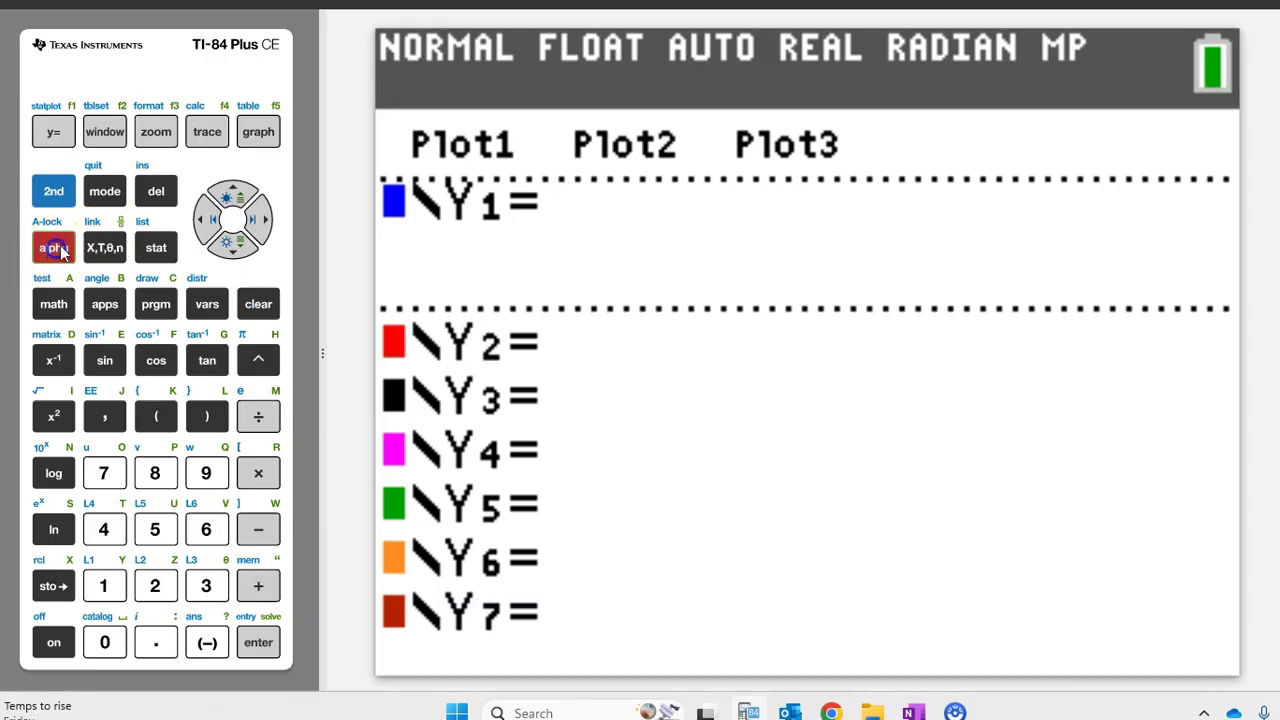
left_click(62, 315)
left_click(70, 255)
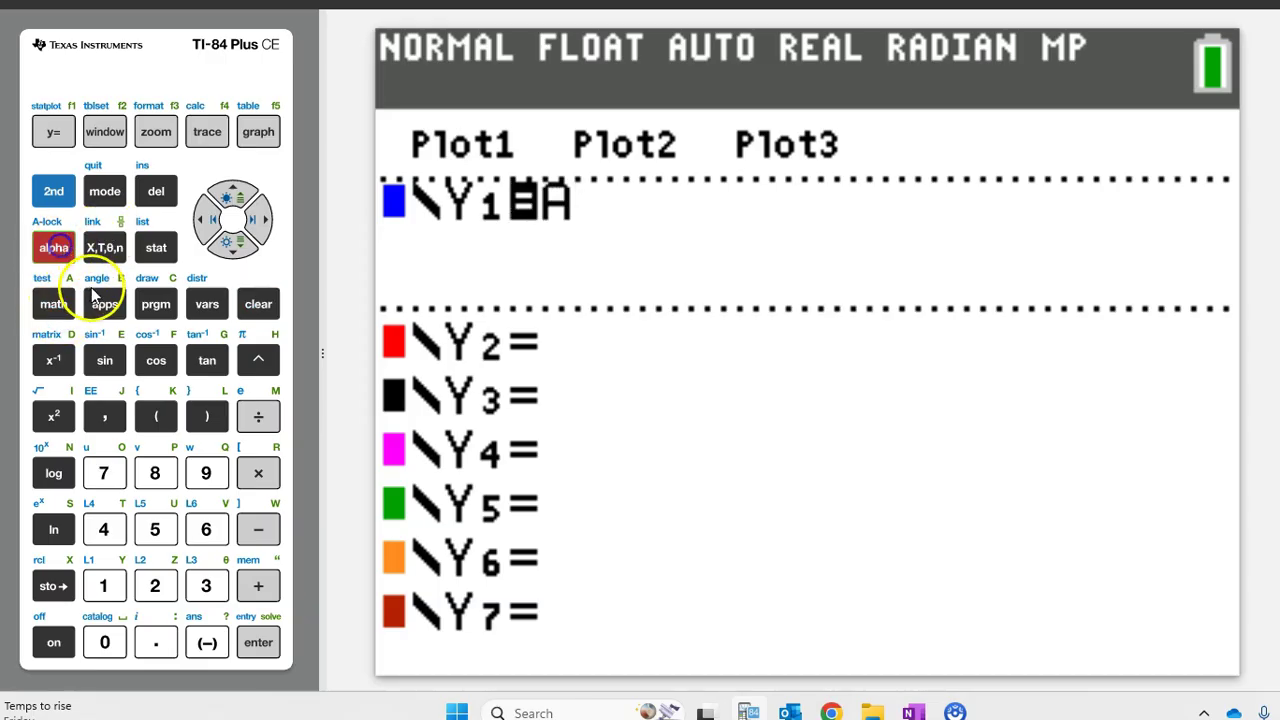
left_click(108, 308)
left_click(258, 362)
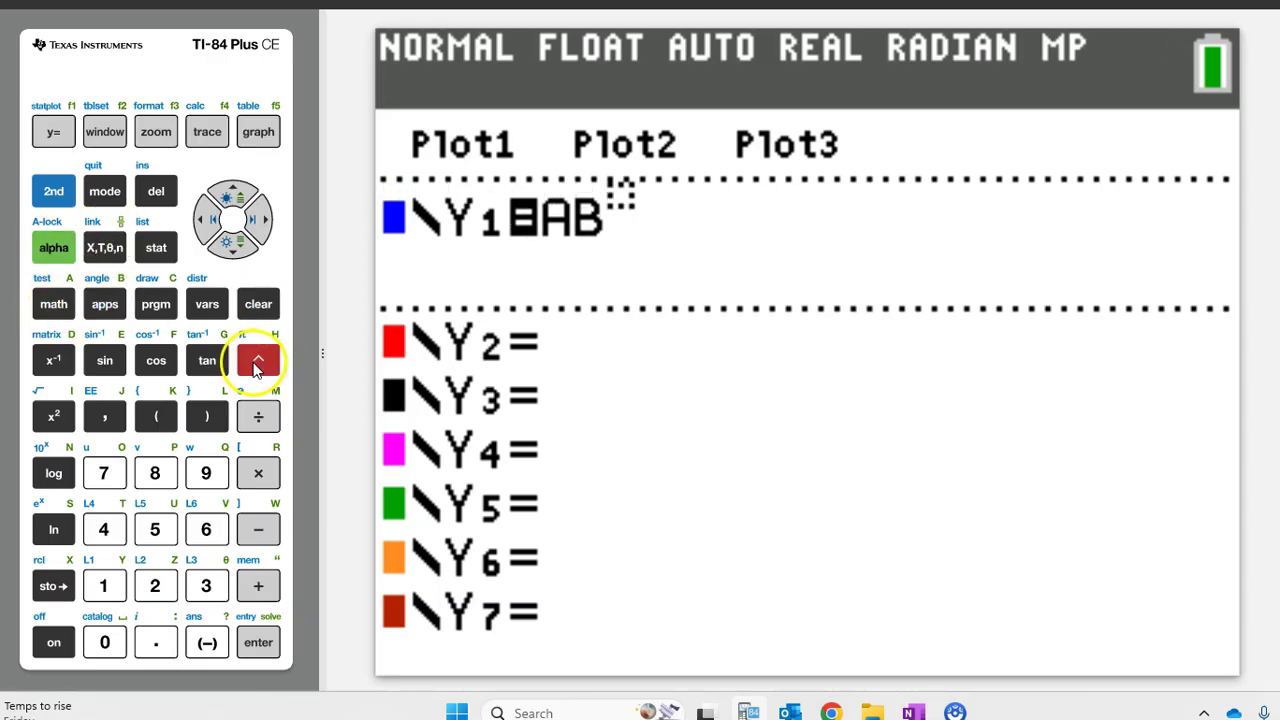
left_click(105, 257)
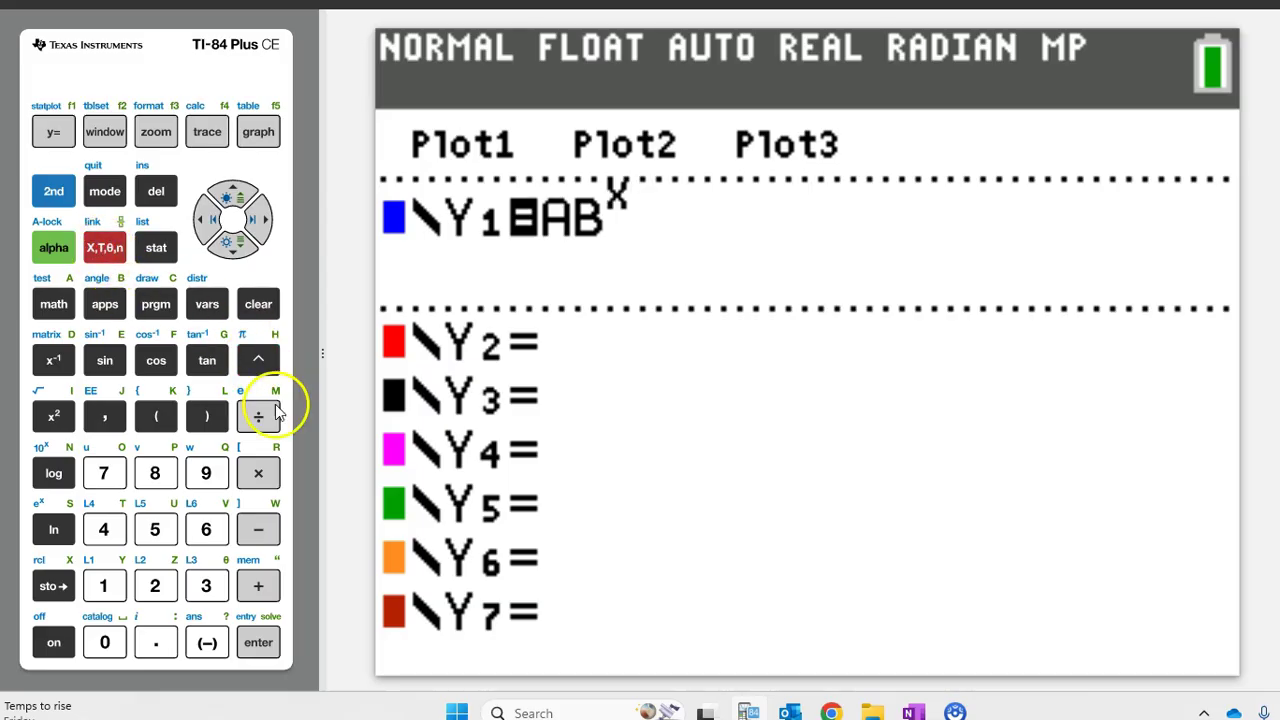
left_click(232, 243)
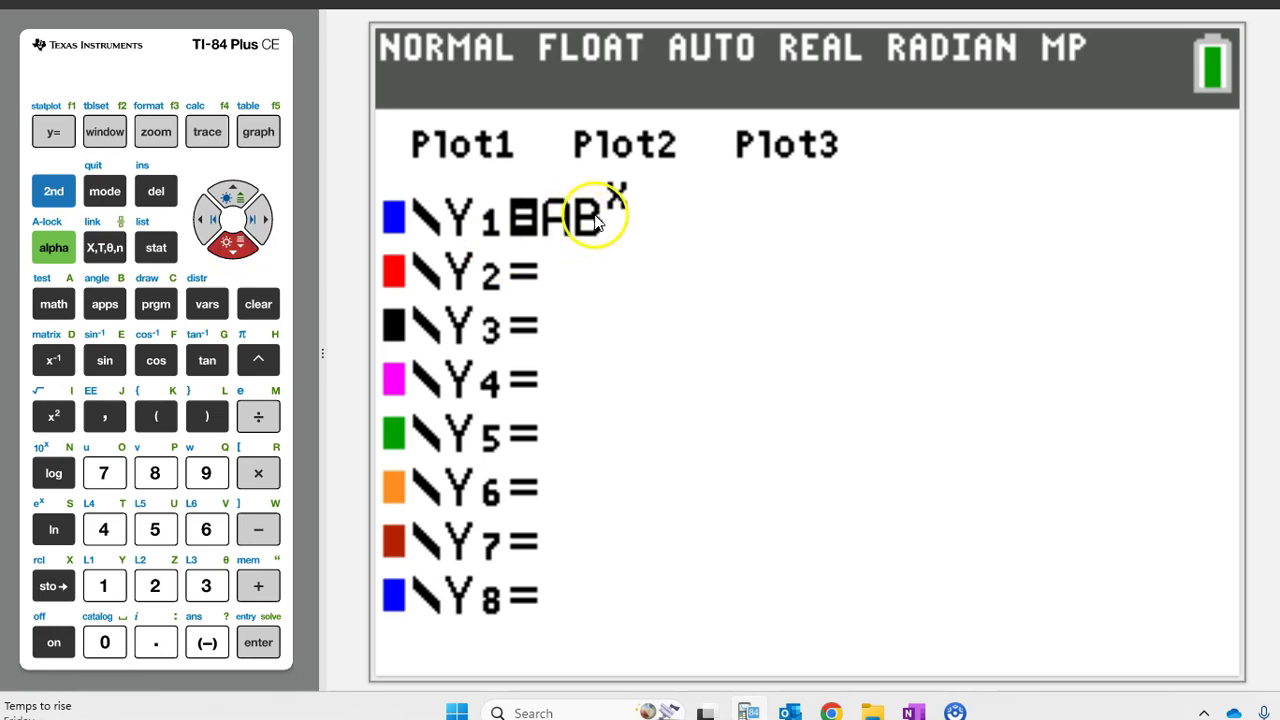